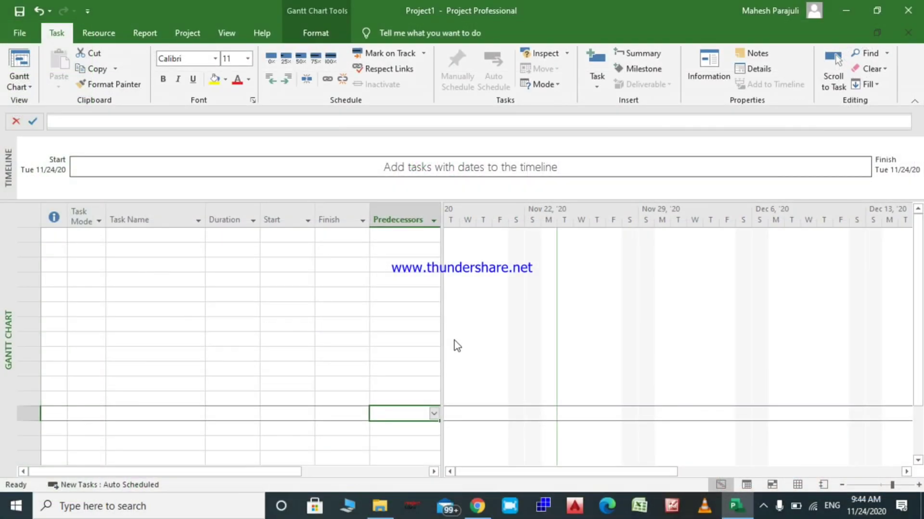
Open the project's schedule options and apply the calendar options to All New Projects
{"action": "left_click", "coordinate": [24, 33]}
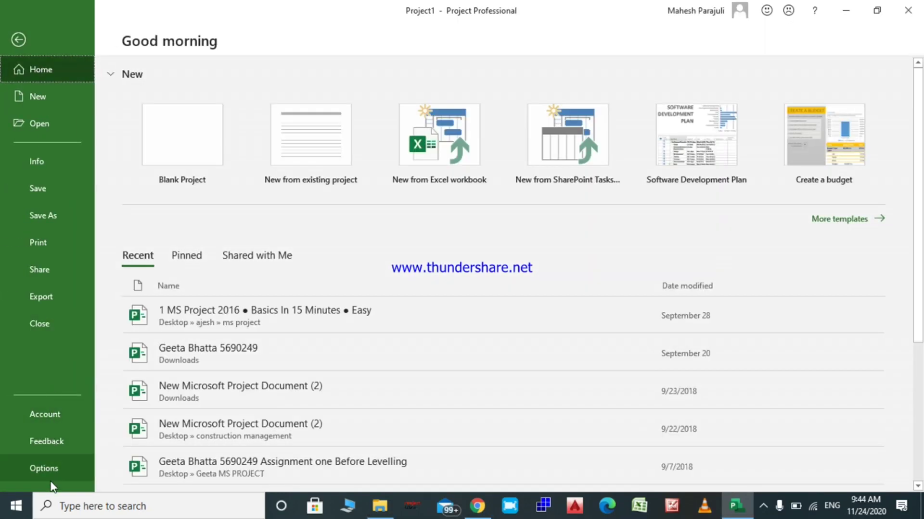
{"action": "left_click", "coordinate": [44, 468]}
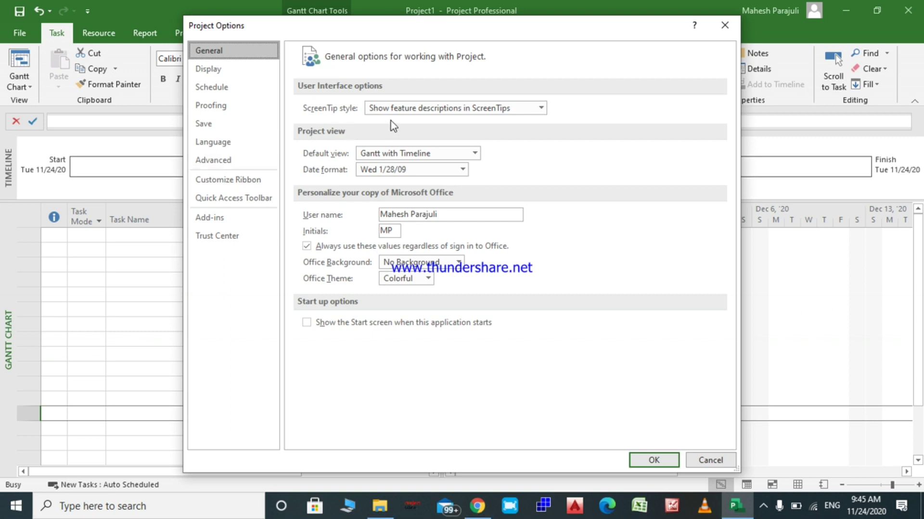
{"action": "left_click", "coordinate": [225, 90]}
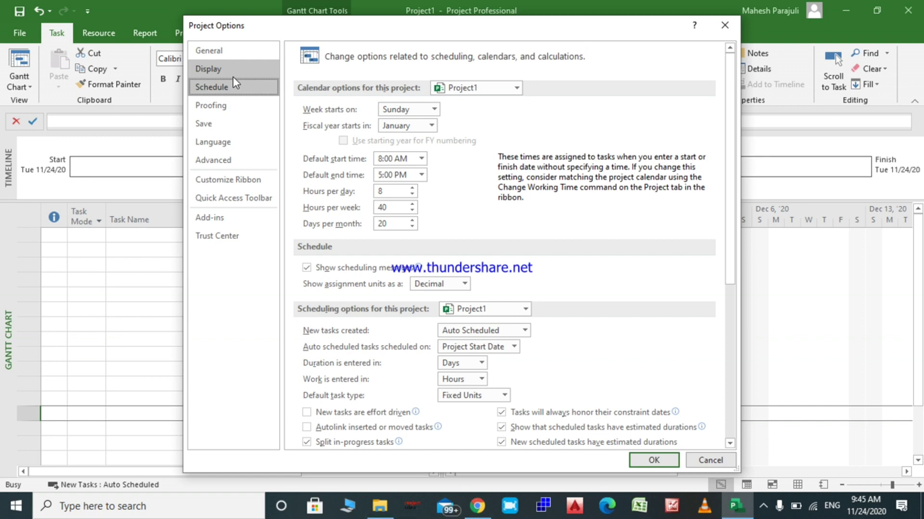
{"action": "left_click", "coordinate": [517, 90]}
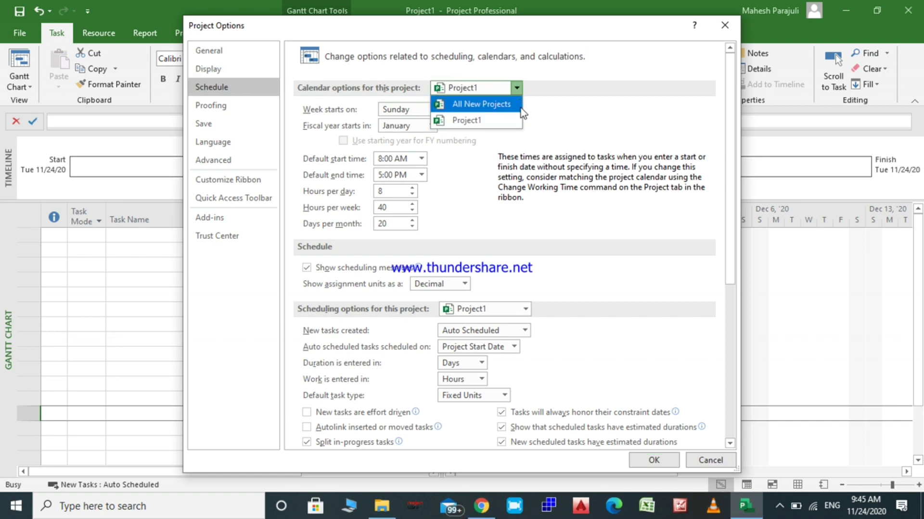
{"action": "left_click", "coordinate": [520, 106]}
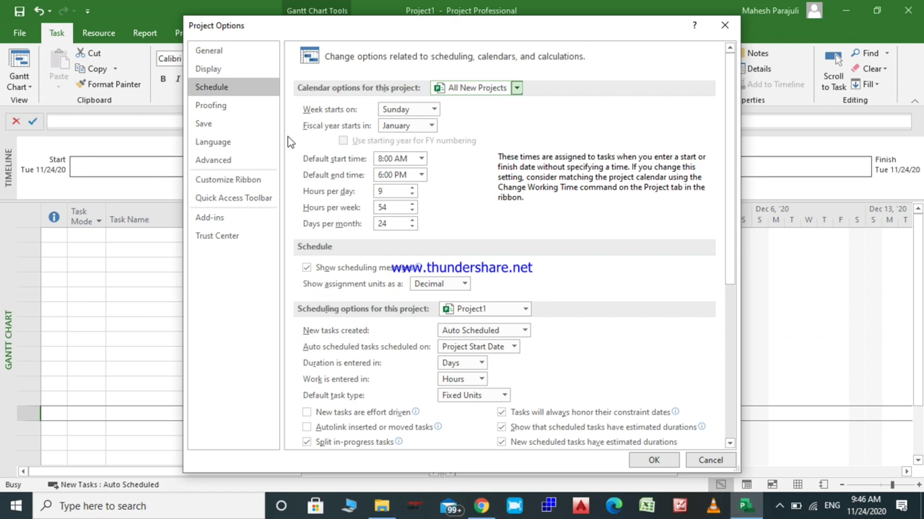
Examine the choices for week start, fiscal year start, default start time and default end time in the calendar options
{"action": "left_click", "coordinate": [434, 110]}
{"action": "left_click", "coordinate": [434, 109]}
{"action": "left_click", "coordinate": [434, 110]}
{"action": "left_click", "coordinate": [435, 109]}
{"action": "left_click", "coordinate": [432, 111]}
{"action": "left_click", "coordinate": [432, 114]}
{"action": "left_click", "coordinate": [433, 127]}
{"action": "left_click", "coordinate": [432, 127]}
{"action": "left_click", "coordinate": [421, 158]}
{"action": "left_click", "coordinate": [420, 158]}
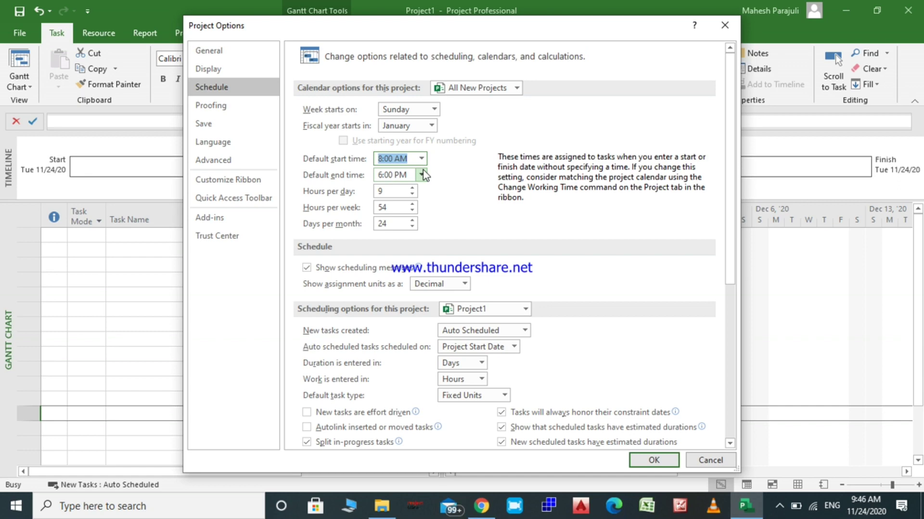
{"action": "left_click", "coordinate": [423, 175]}
{"action": "left_click", "coordinate": [423, 175]}
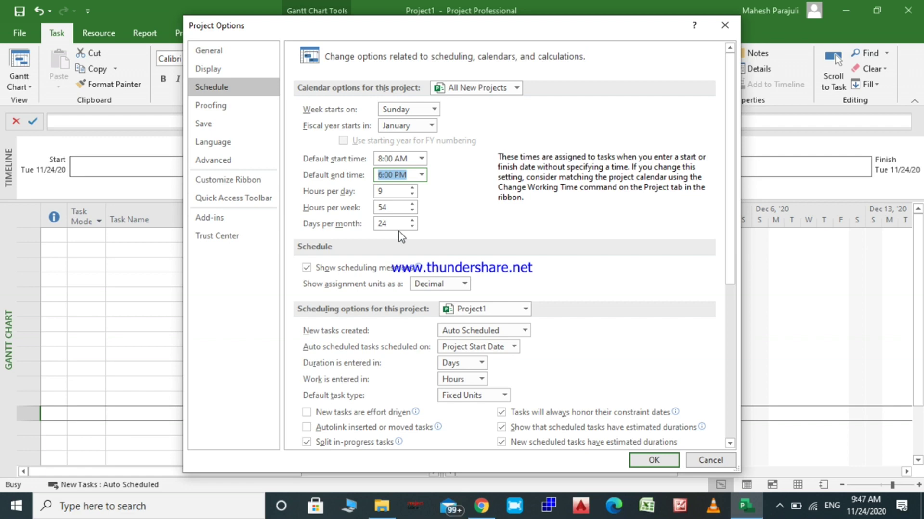
Check the scheduling messages option and the available formats for showing assignment units, keeping Decimal
{"action": "left_click", "coordinate": [305, 268]}
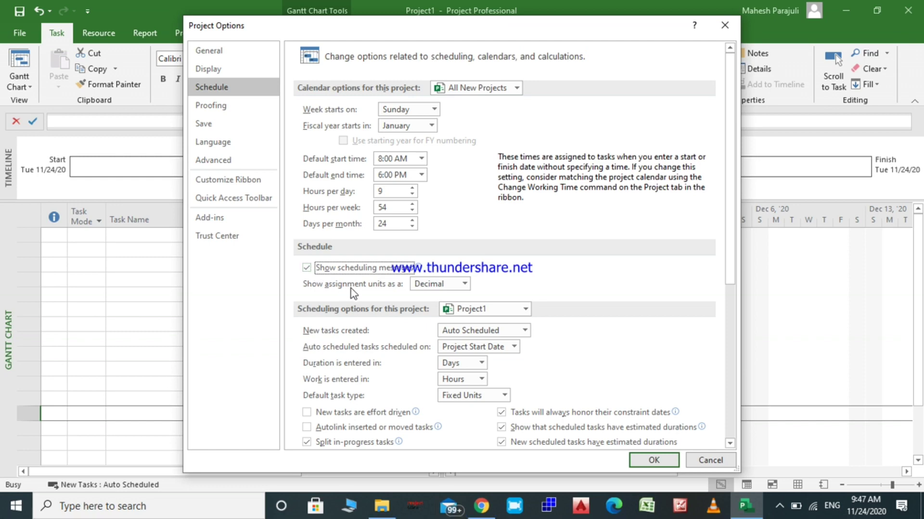
{"action": "left_click", "coordinate": [449, 289]}
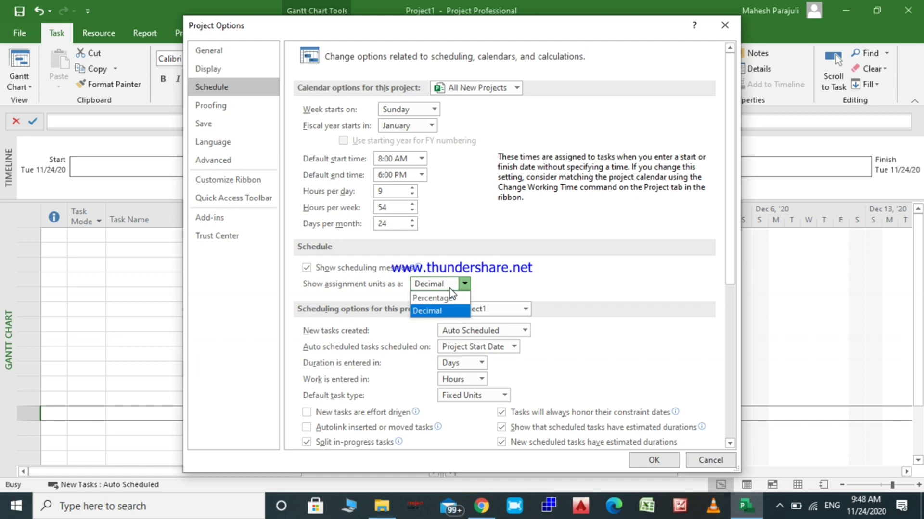
{"action": "left_click", "coordinate": [485, 233]}
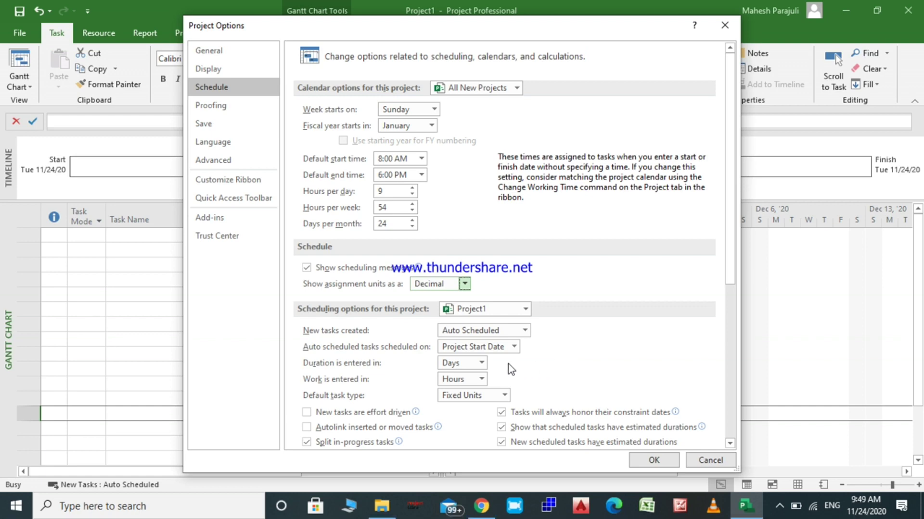
Set newly created tasks in Project1 to Manually Scheduled and apply the options
{"action": "left_click", "coordinate": [517, 331]}
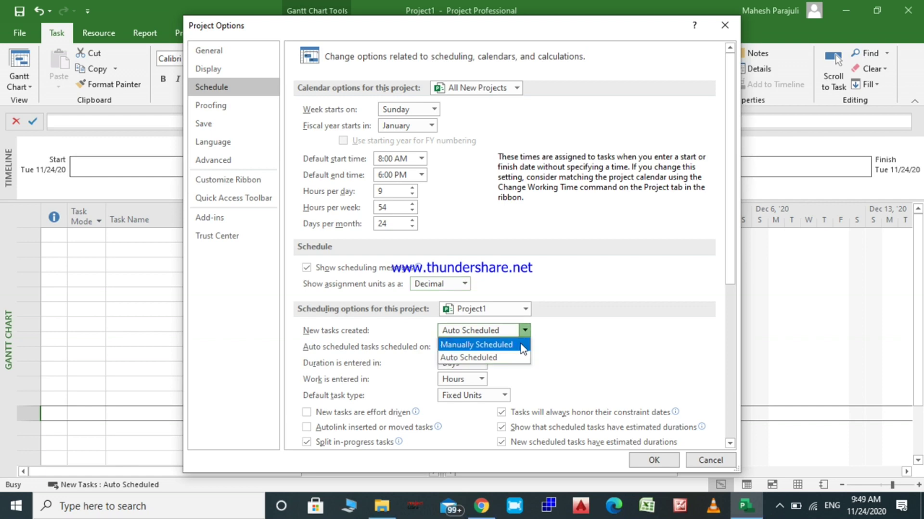
{"action": "left_click", "coordinate": [521, 344]}
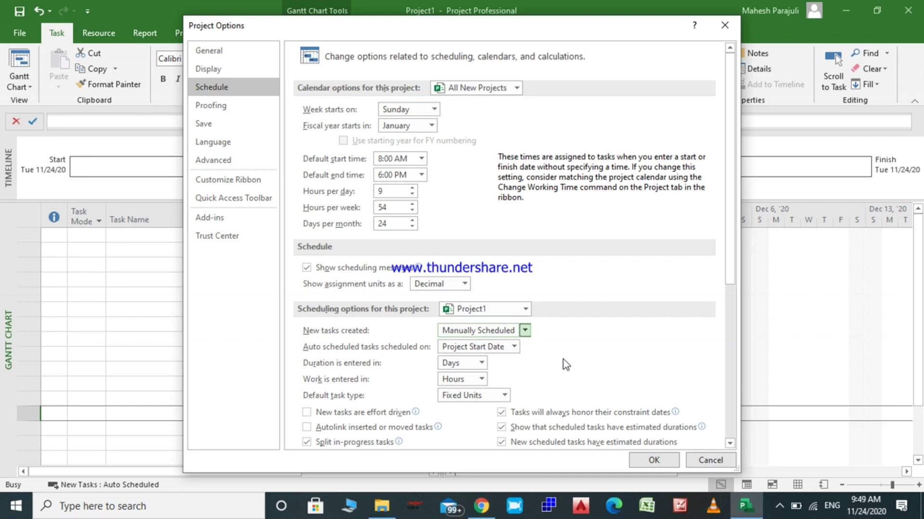
{"action": "left_click", "coordinate": [652, 461]}
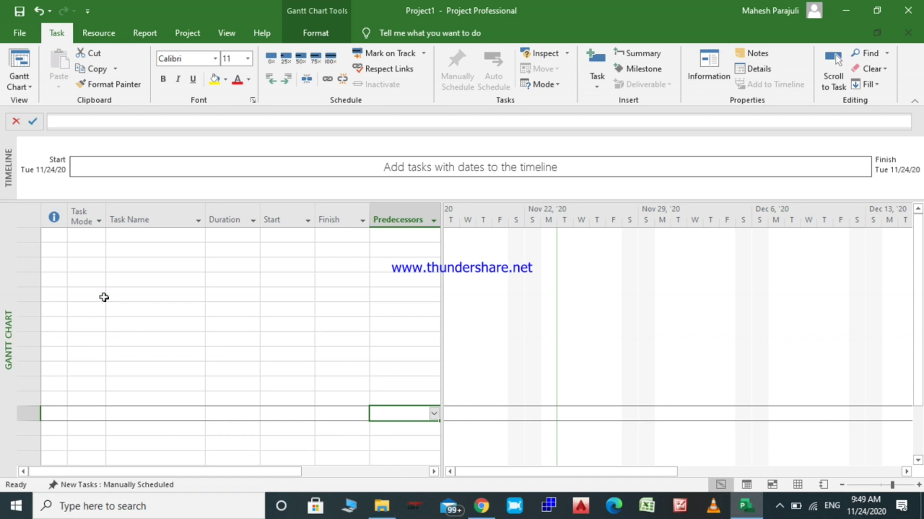
Enter three tasks named a, b and c in the first three rows of the task table
{"action": "left_click", "coordinate": [123, 236]}
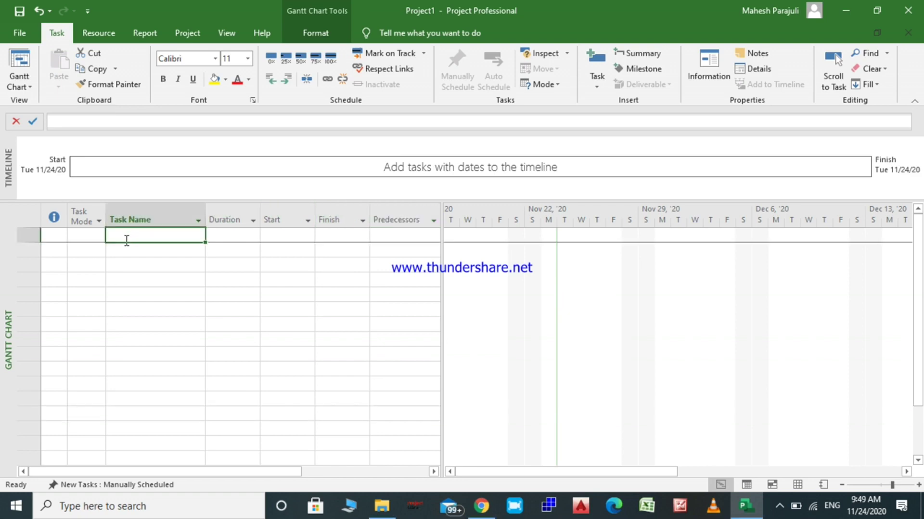
{"action": "type", "text": "a"}
{"action": "key", "text": "Return"}
{"action": "type", "text": "b"}
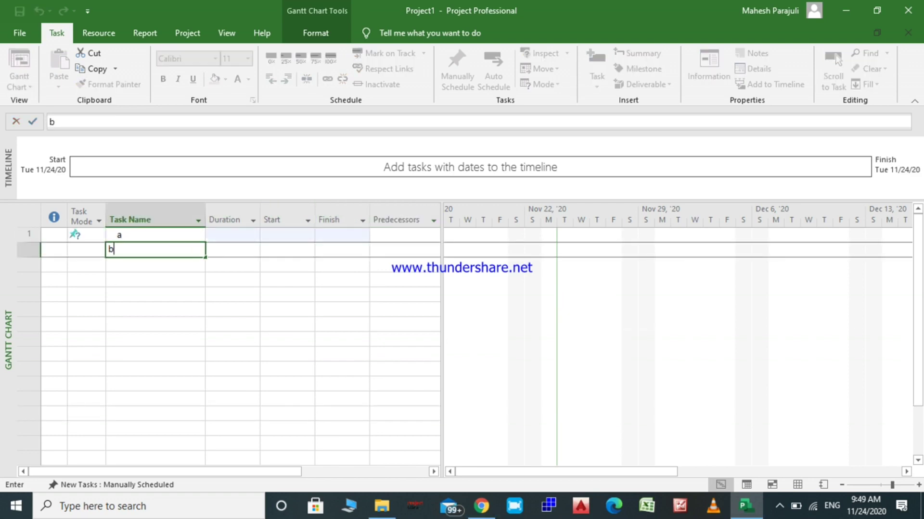
{"action": "key", "text": "Return"}
{"action": "type", "text": "c"}
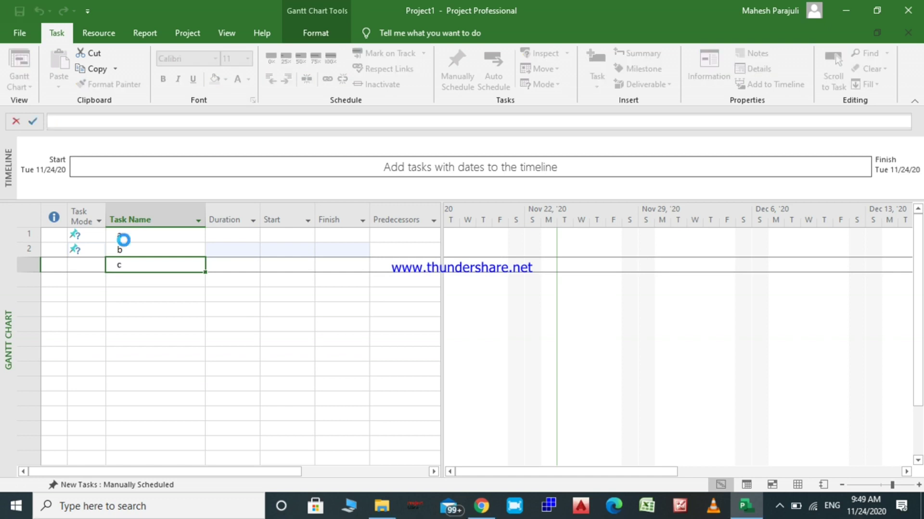
{"action": "key", "text": "Return"}
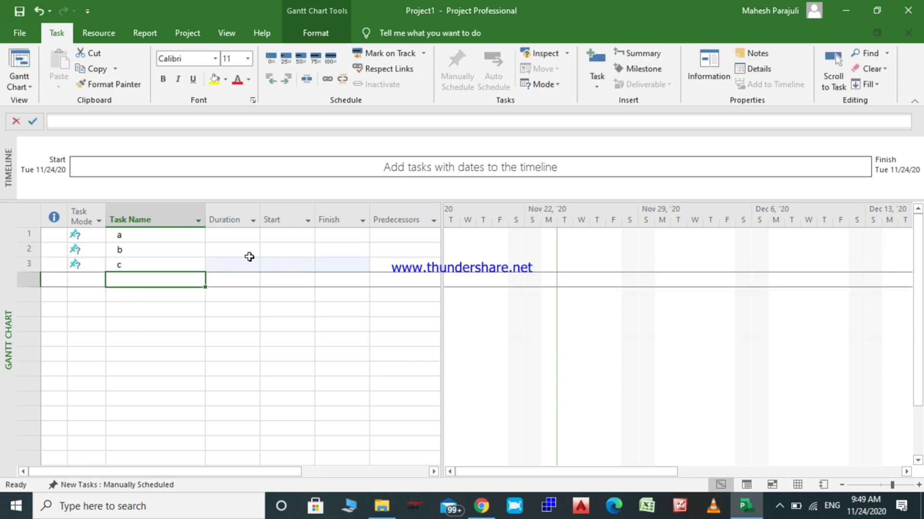
Set the duration of tasks a, b and c to 5 days each, dismissing the Planning Wizard tip
{"action": "left_click", "coordinate": [242, 237]}
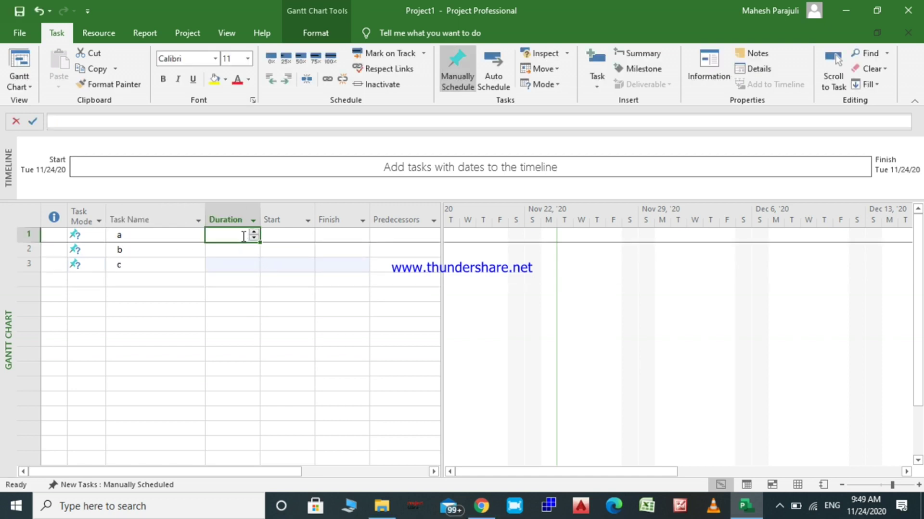
{"action": "type", "text": "5"}
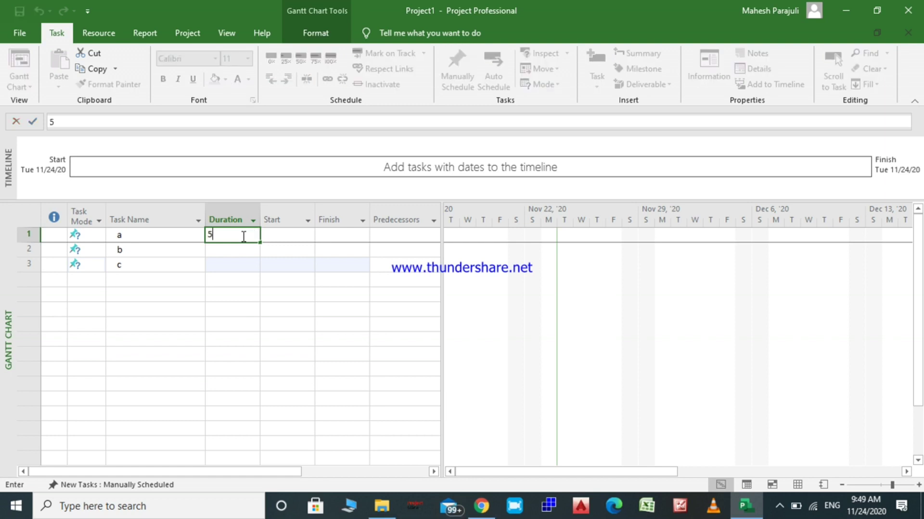
{"action": "key", "text": "Return"}
{"action": "type", "text": "5"}
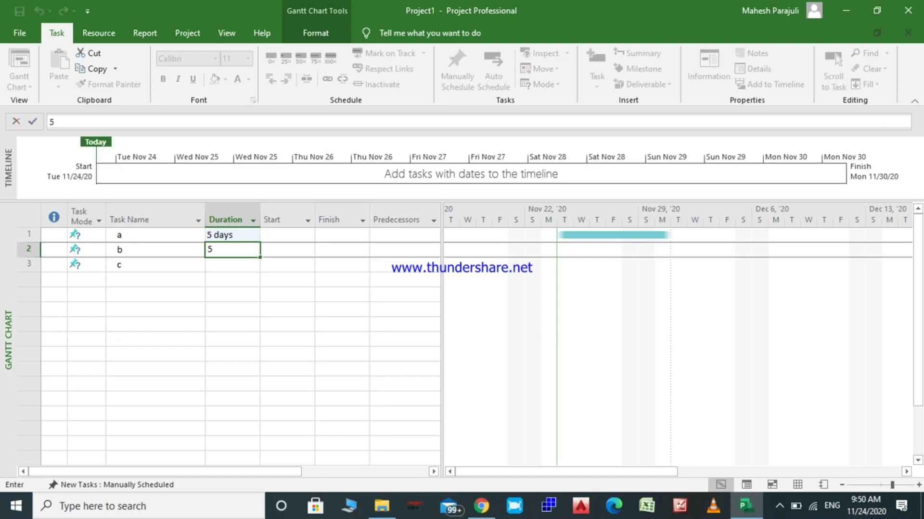
{"action": "key", "text": "Return"}
{"action": "type", "text": "5"}
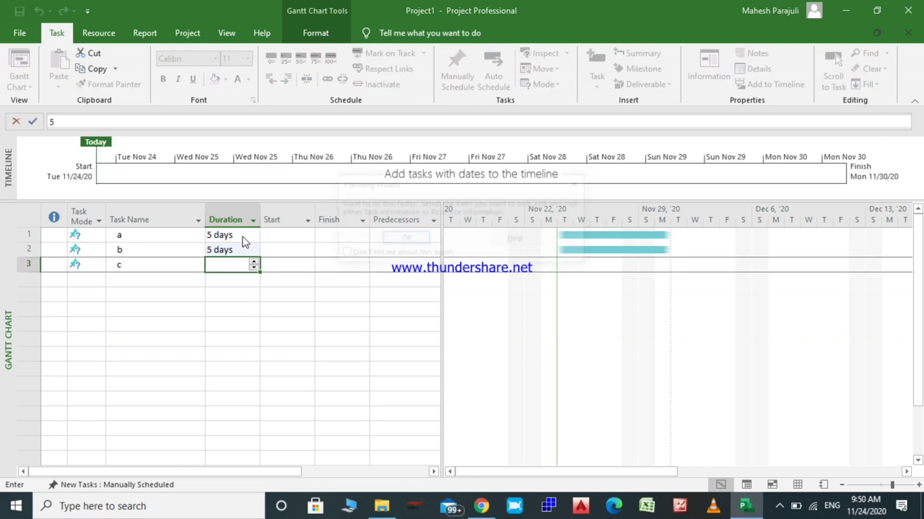
{"action": "key", "text": "Return"}
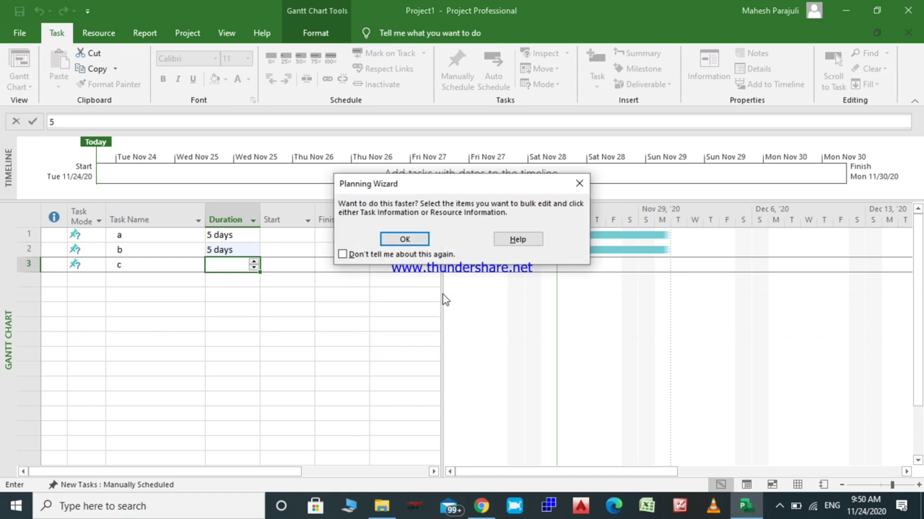
{"action": "left_click", "coordinate": [405, 239]}
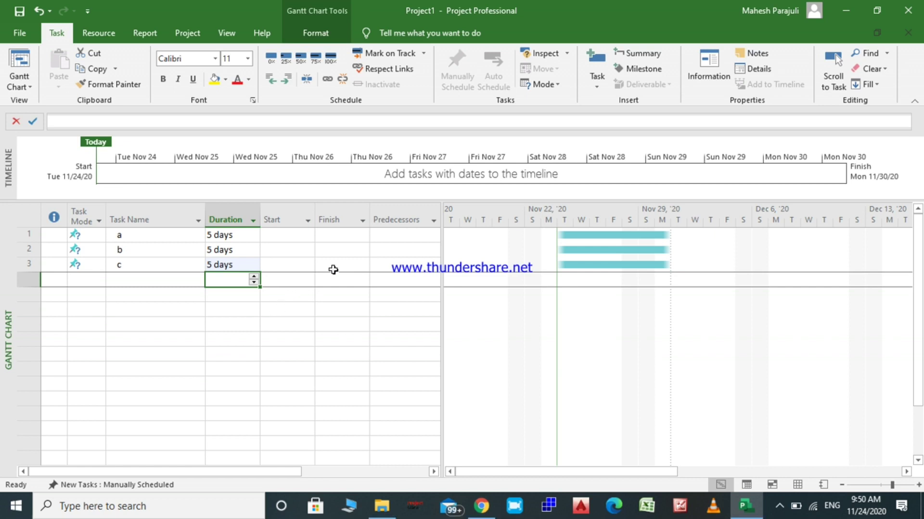
Link the tasks in sequence by entering predecessor 1 for task b and predecessor 2 for task c
{"action": "left_click", "coordinate": [387, 238]}
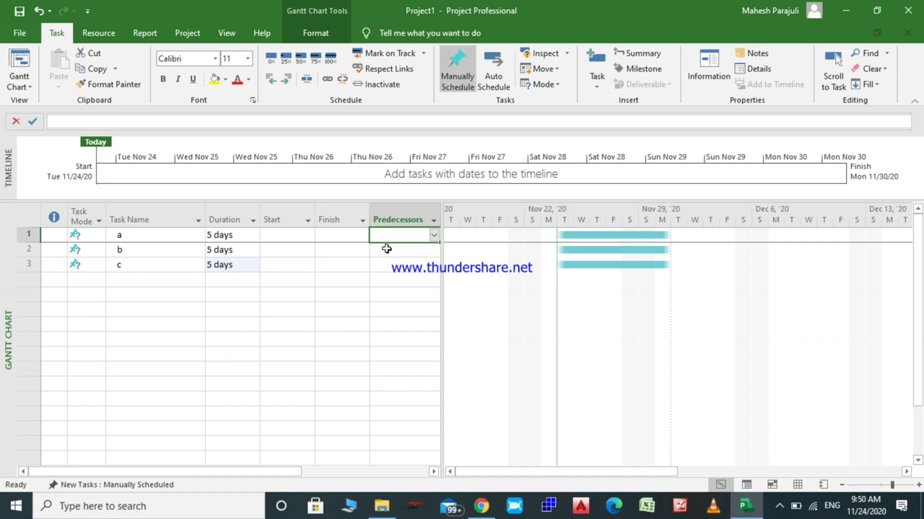
{"action": "left_click", "coordinate": [387, 248]}
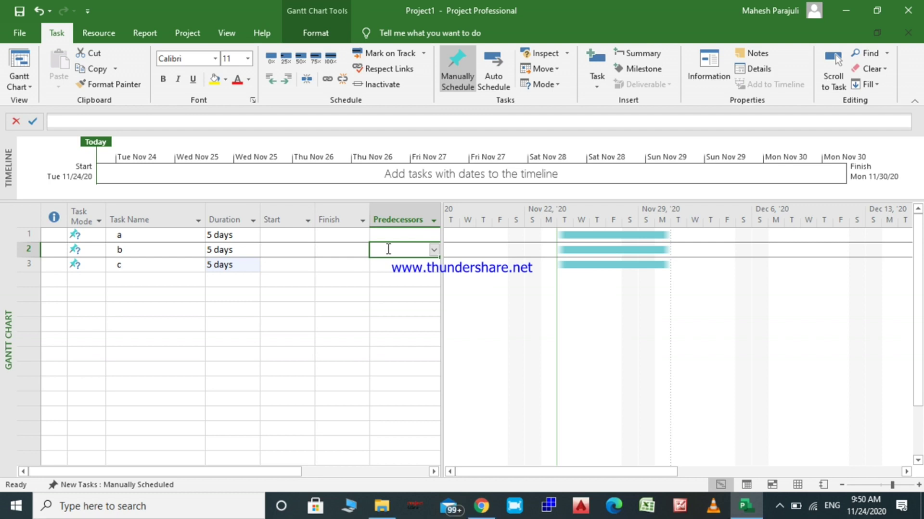
{"action": "type", "text": "1"}
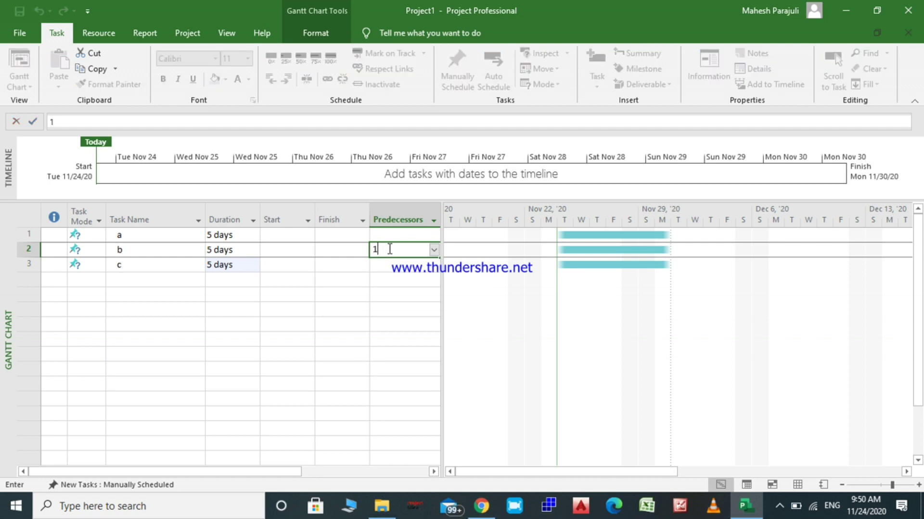
{"action": "key", "text": "Return"}
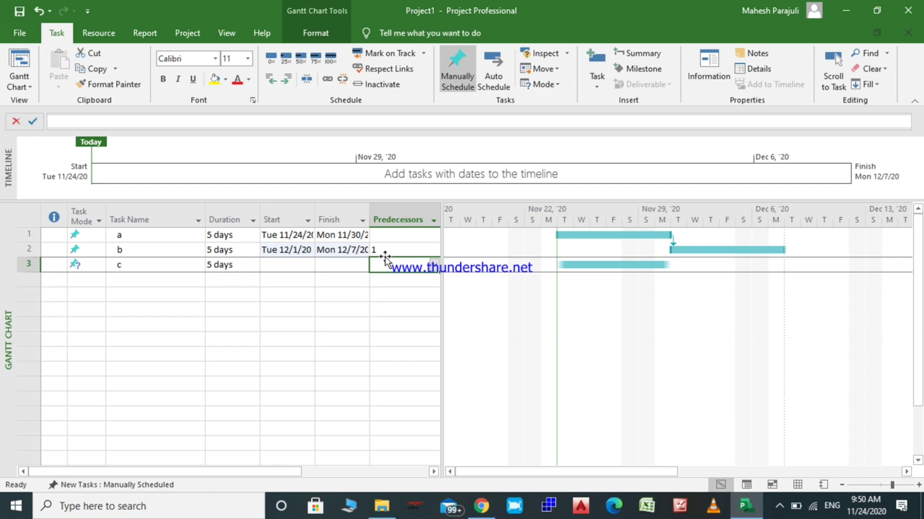
{"action": "type", "text": "2"}
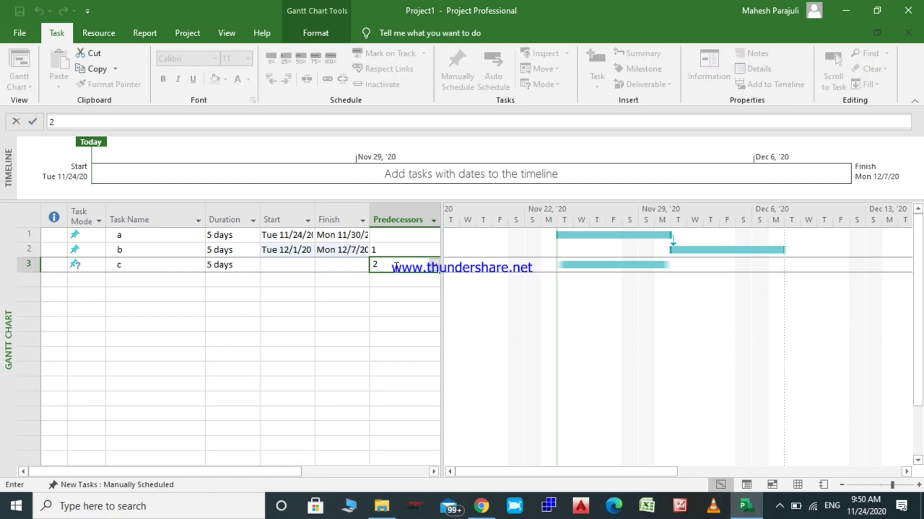
{"action": "key", "text": "Return"}
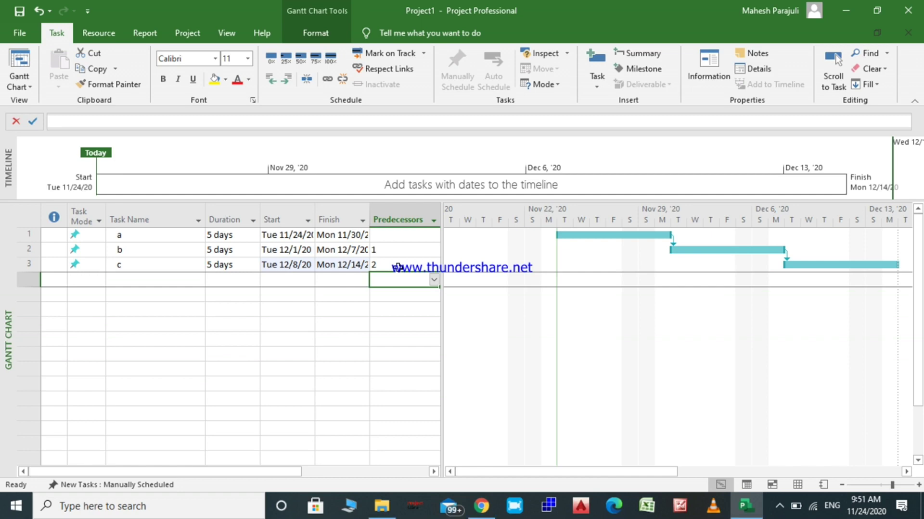
Set the duration of task b to 10 days
{"action": "left_click", "coordinate": [215, 251]}
{"action": "type", "text": "10"}
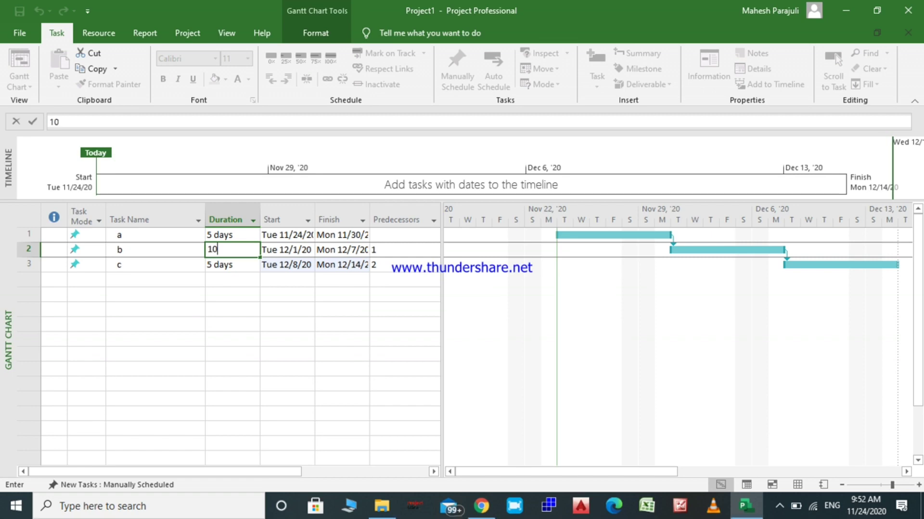
{"action": "key", "text": "Return"}
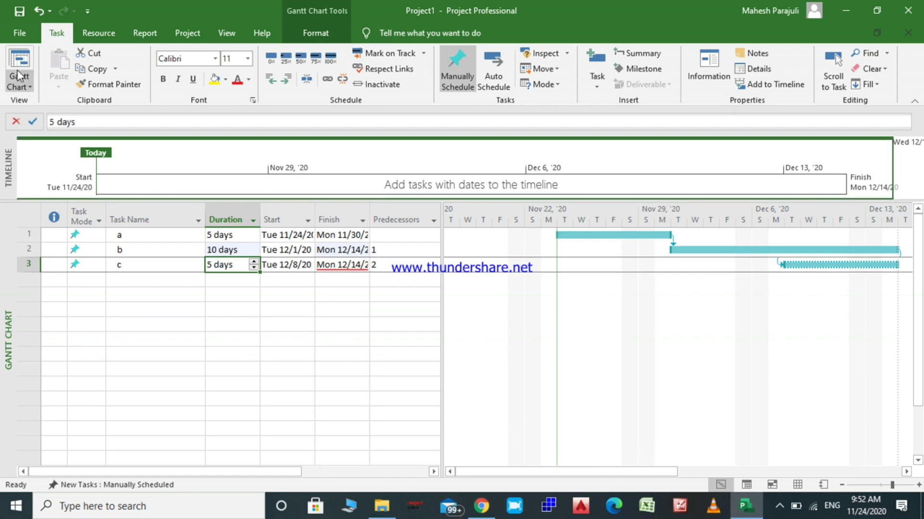
Set newly created tasks to Auto Scheduled in the project's schedule options and apply the change
{"action": "left_click", "coordinate": [18, 26]}
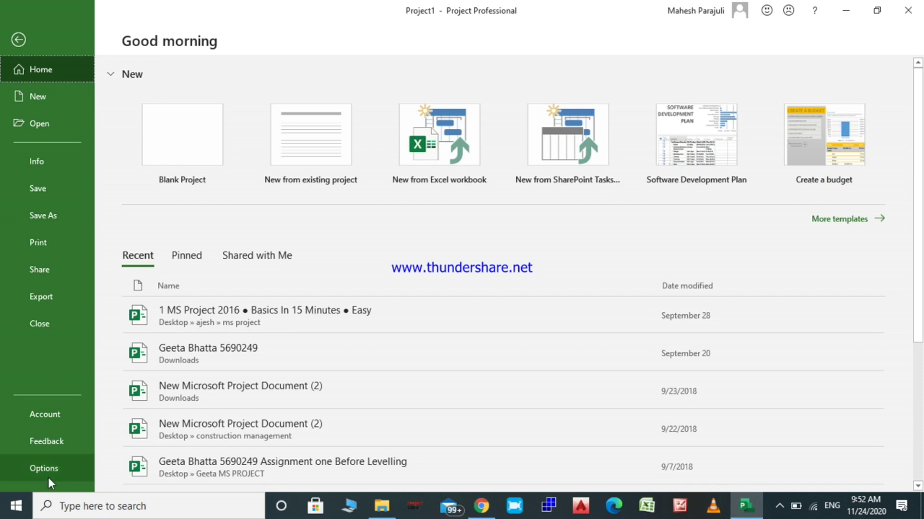
{"action": "left_click", "coordinate": [48, 478]}
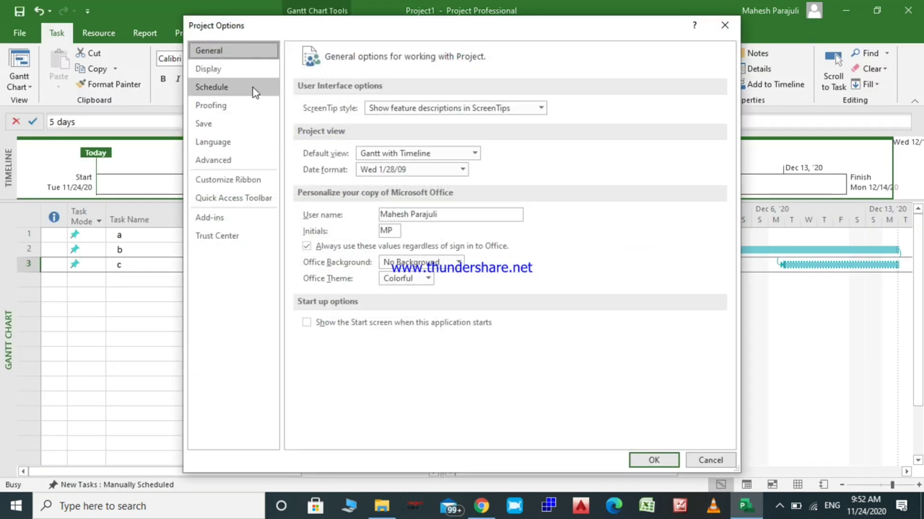
{"action": "left_click", "coordinate": [259, 91]}
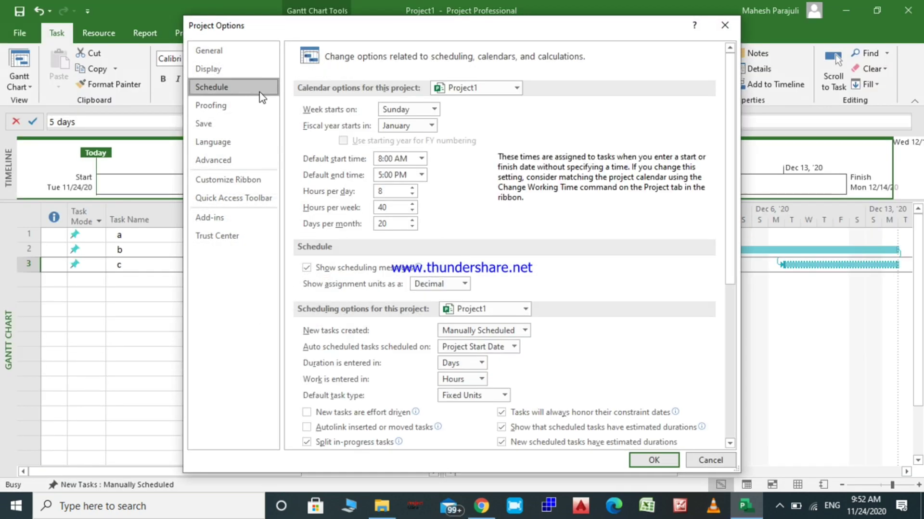
{"action": "left_click", "coordinate": [525, 330]}
{"action": "left_click", "coordinate": [505, 356]}
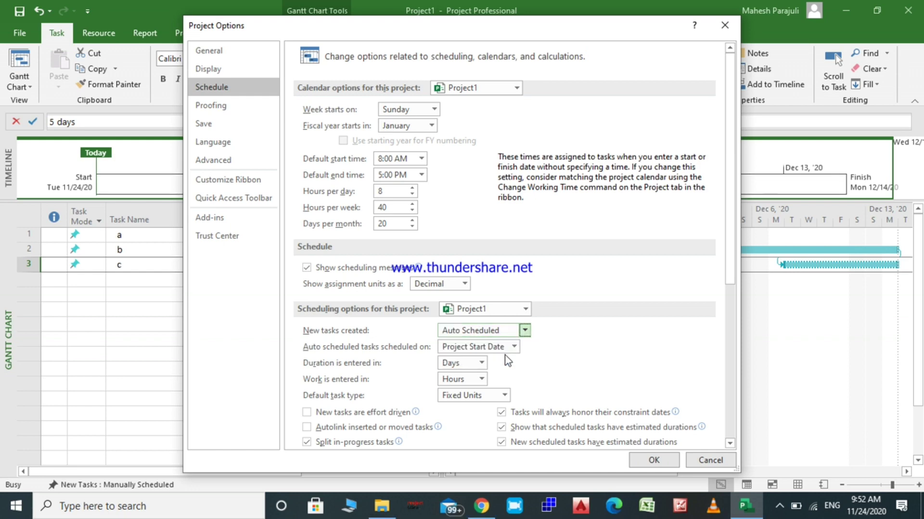
{"action": "left_click", "coordinate": [632, 461]}
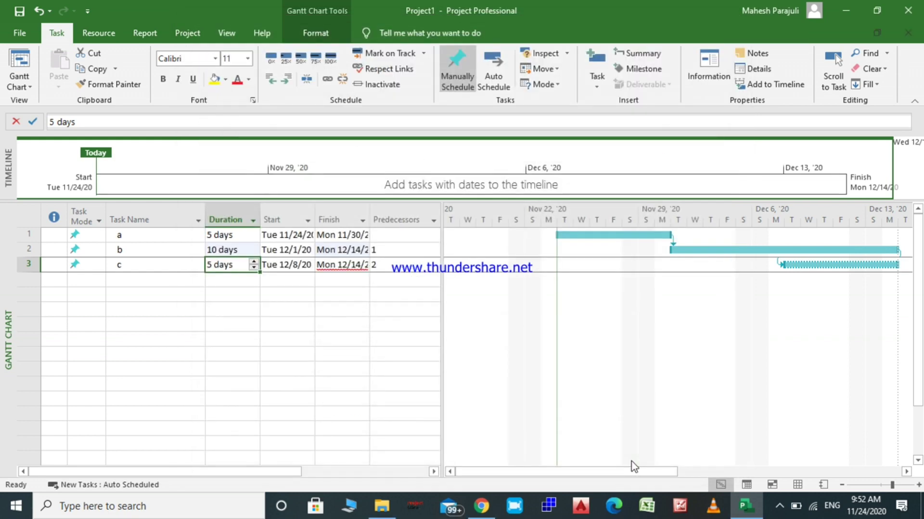
Enter three tasks named d, e and f in rows 5 to 7 of the task table
{"action": "left_click", "coordinate": [142, 299]}
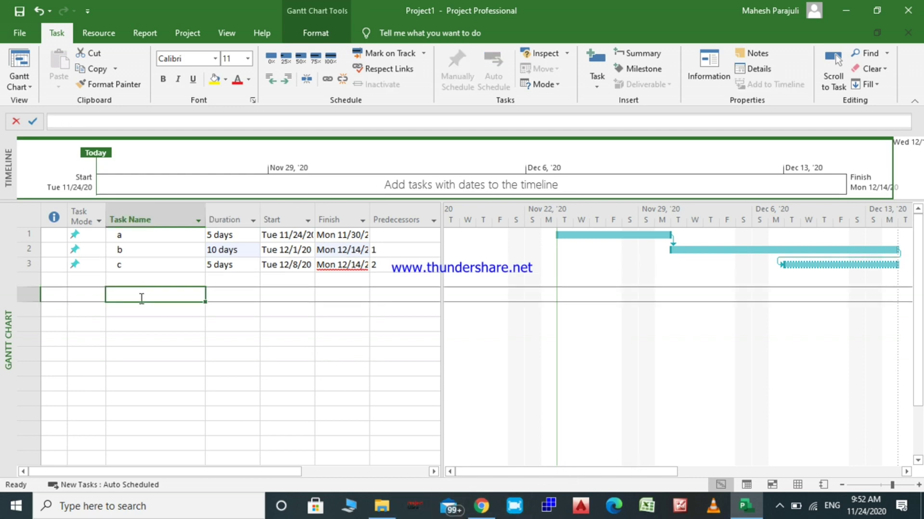
{"action": "type", "text": "d"}
{"action": "key", "text": "Return"}
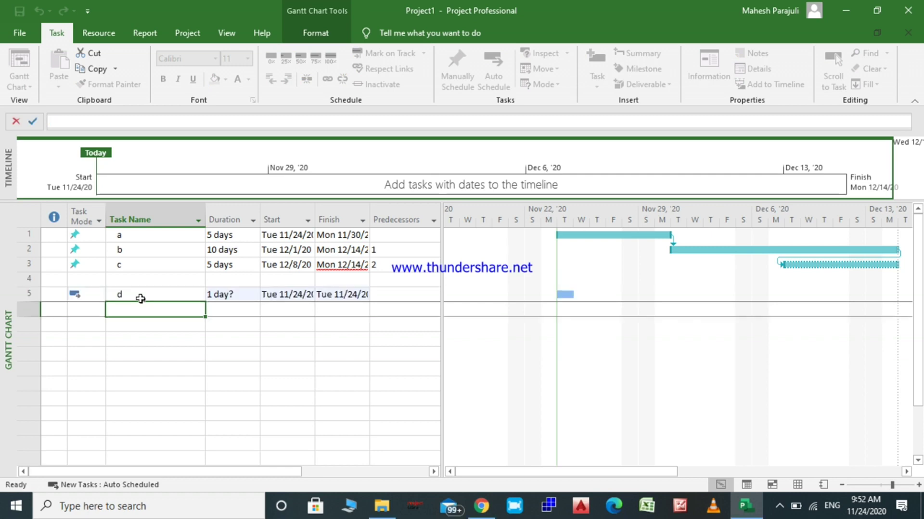
{"action": "type", "text": "e"}
{"action": "key", "text": "Return"}
{"action": "type", "text": "f"}
{"action": "key", "text": "Return"}
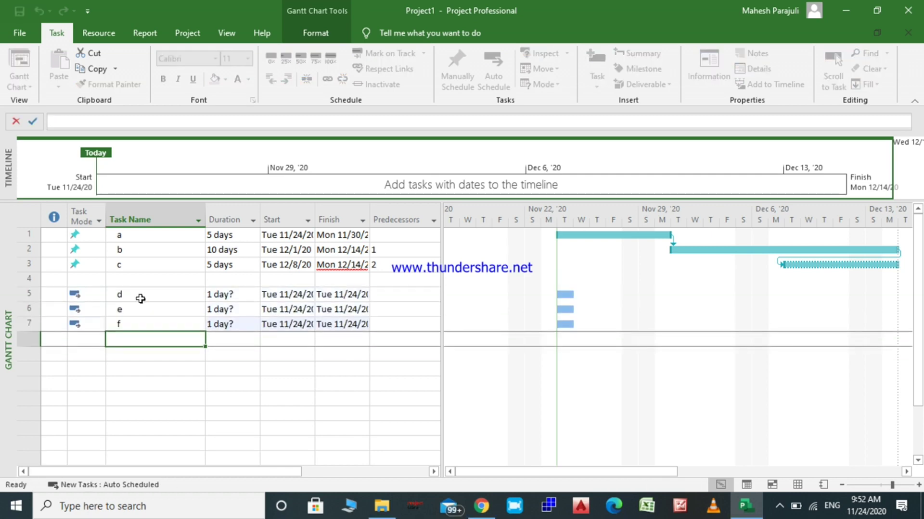
Set the duration of tasks d, e and f to 5 days each, dismissing the Planning Wizard tip
{"action": "left_click", "coordinate": [234, 294]}
{"action": "type", "text": "5"}
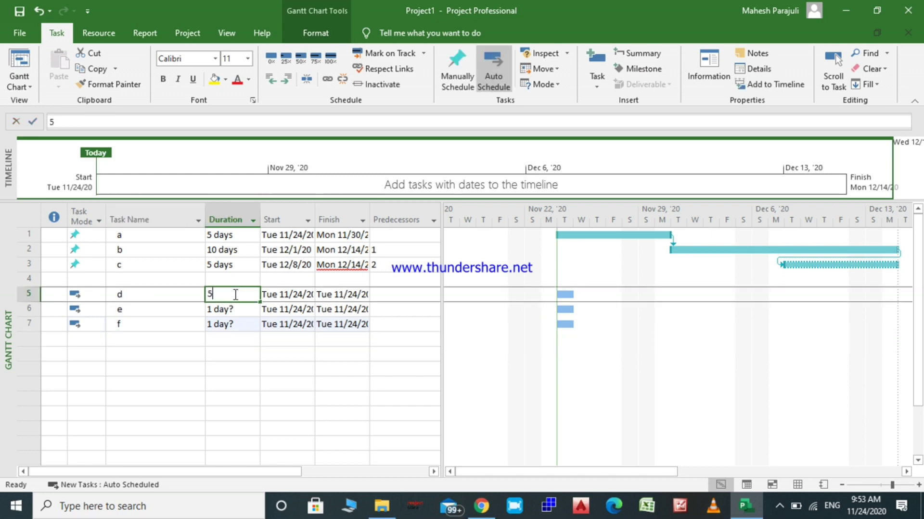
{"action": "key", "text": "Return"}
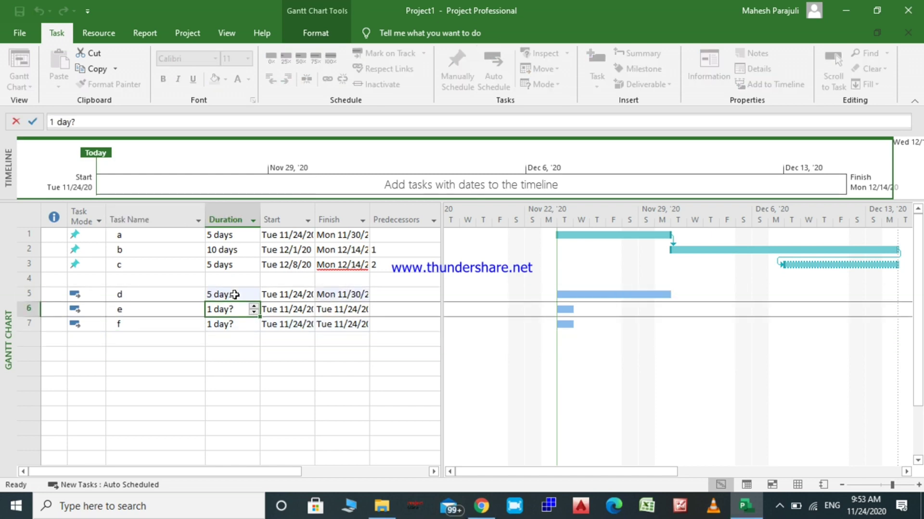
{"action": "type", "text": "5"}
{"action": "key", "text": "Return"}
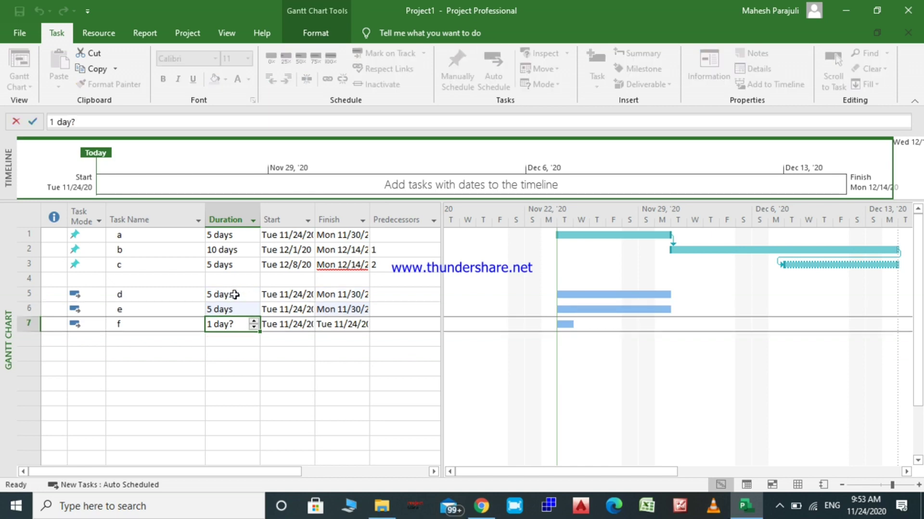
{"action": "type", "text": "5"}
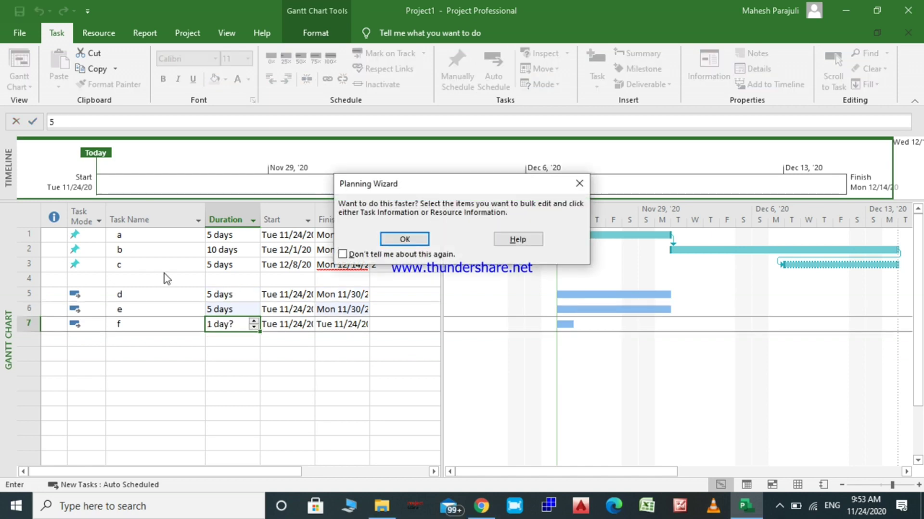
{"action": "left_click", "coordinate": [423, 239]}
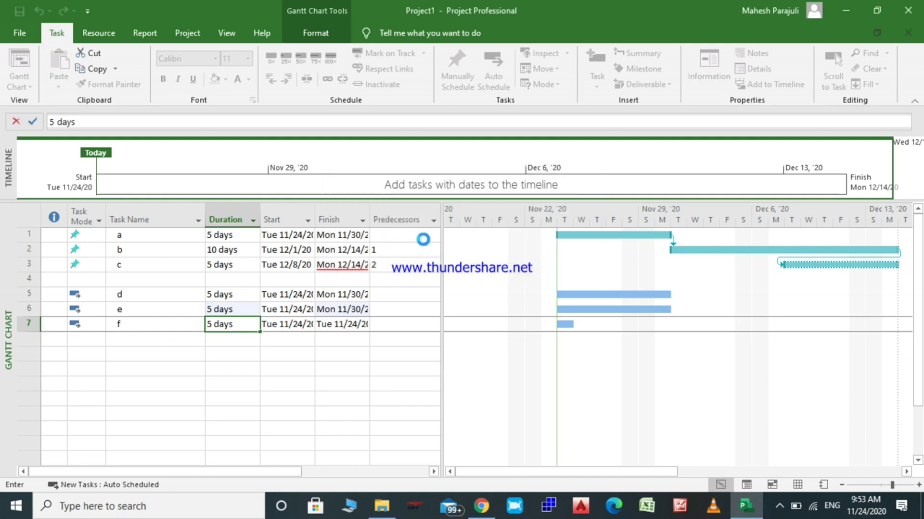
Link the auto scheduled tasks in sequence by entering predecessor 5 for task e and predecessor 6 for task f
{"action": "left_click", "coordinate": [393, 314]}
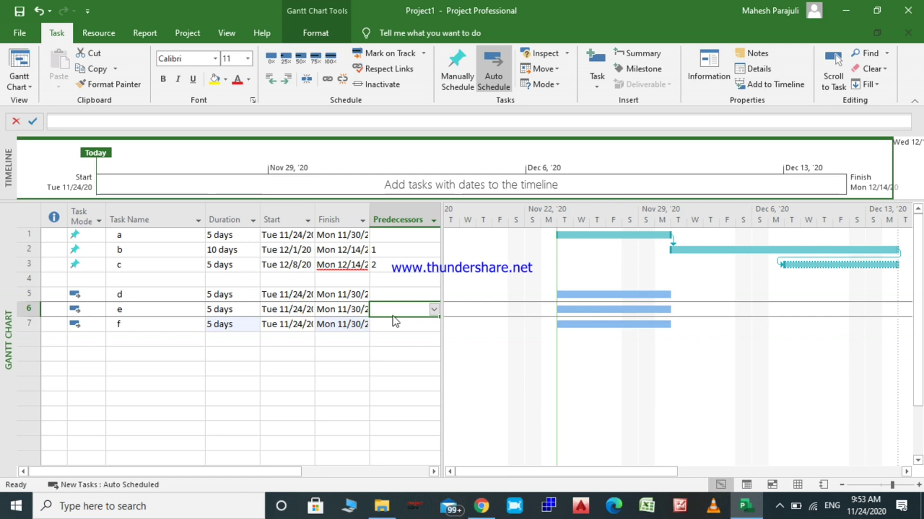
{"action": "type", "text": "5"}
{"action": "key", "text": "Return"}
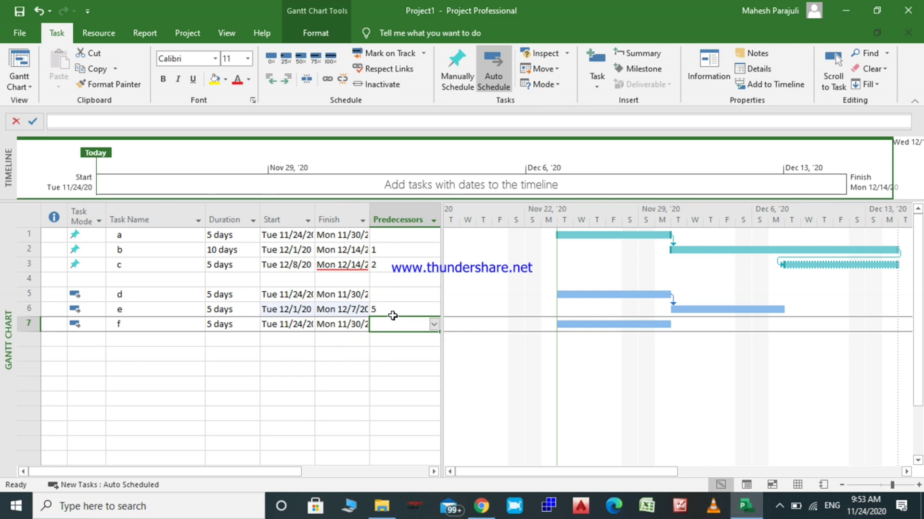
{"action": "type", "text": "6"}
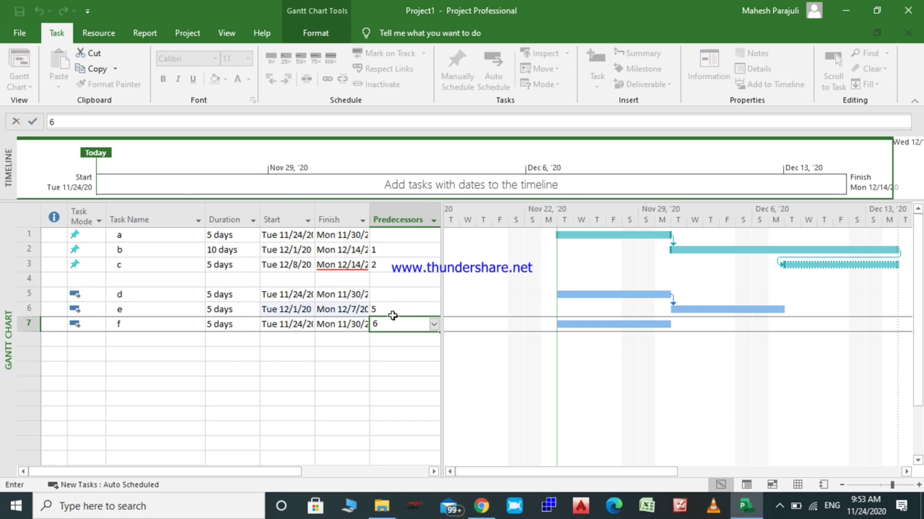
{"action": "key", "text": "Return"}
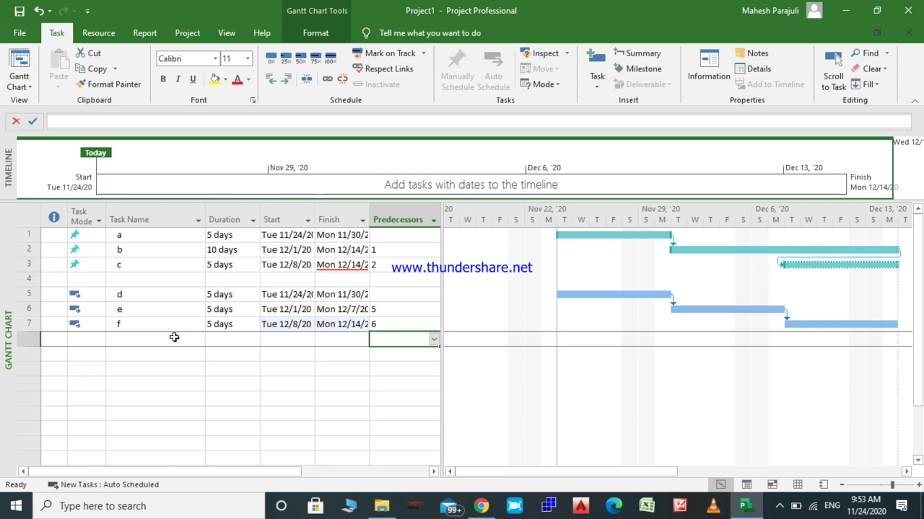
Set the duration of task e to 10 days
{"action": "left_click", "coordinate": [226, 308]}
{"action": "type", "text": "10"}
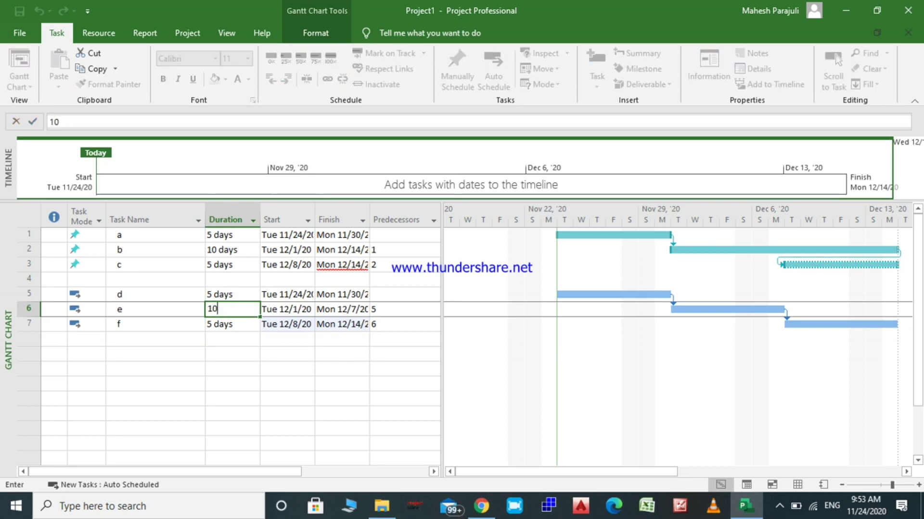
{"action": "key", "text": "Return"}
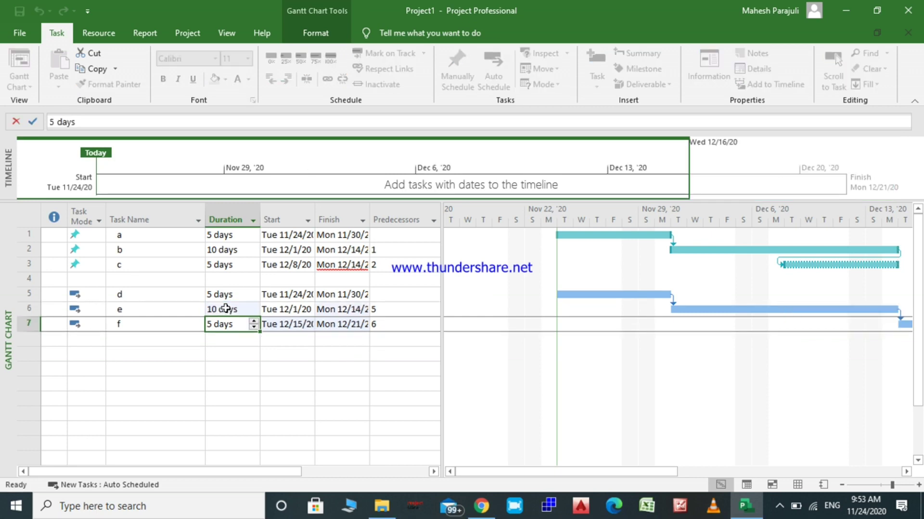
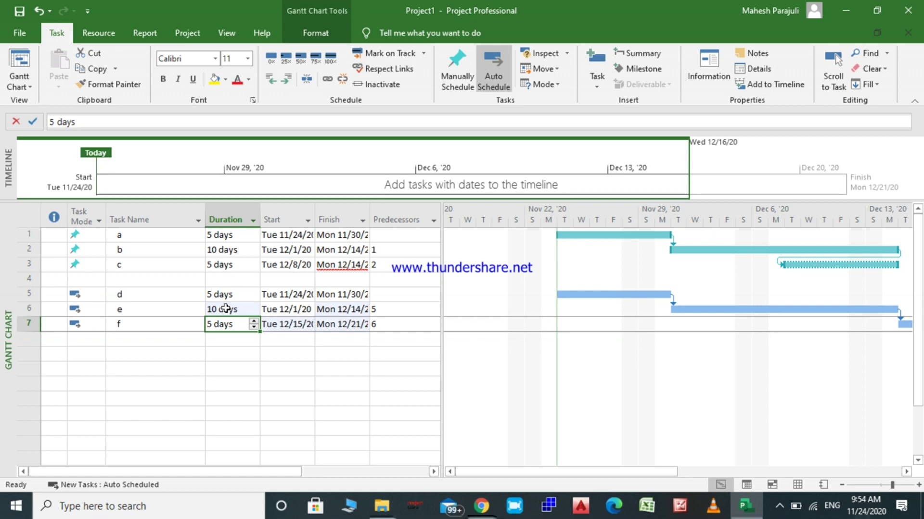
Delete all the manually and automatically scheduled tasks, leaving the task table empty
{"action": "left_click_drag", "start_coordinate": [55, 241], "coordinate": [412, 361]}
{"action": "left_click", "coordinate": [378, 438]}
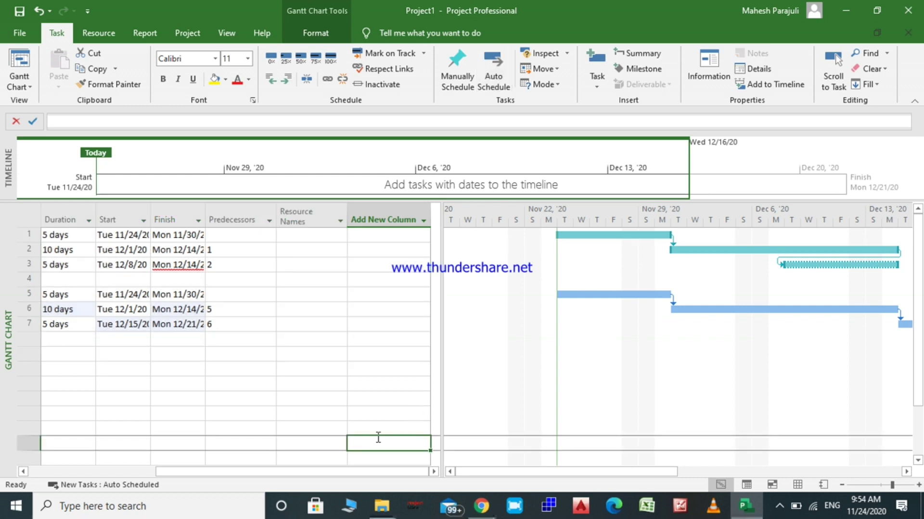
{"action": "left_click_drag", "start_coordinate": [275, 474], "coordinate": [148, 474]}
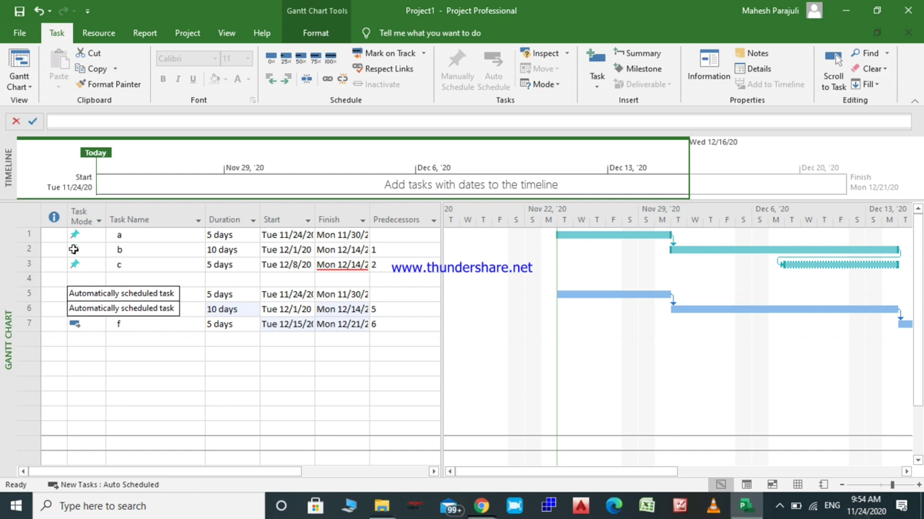
{"action": "left_click_drag", "start_coordinate": [74, 235], "coordinate": [425, 321]}
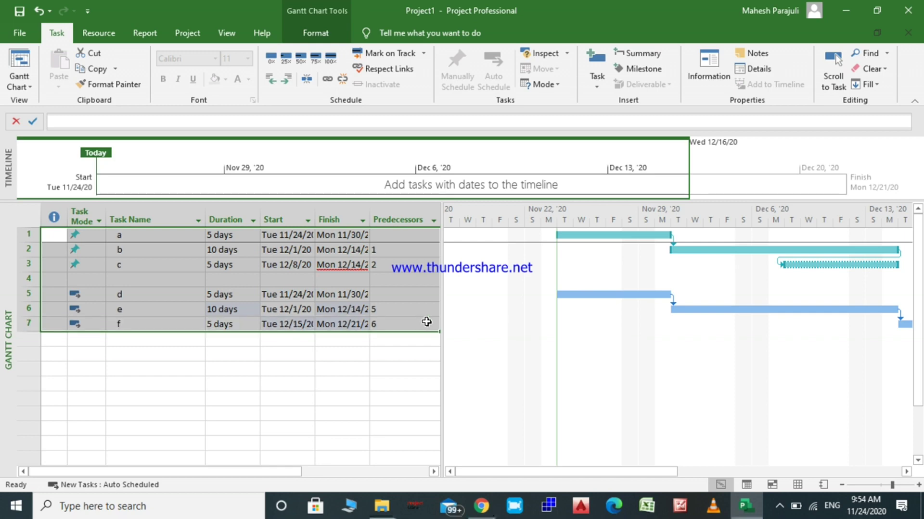
{"action": "key", "text": "Delete"}
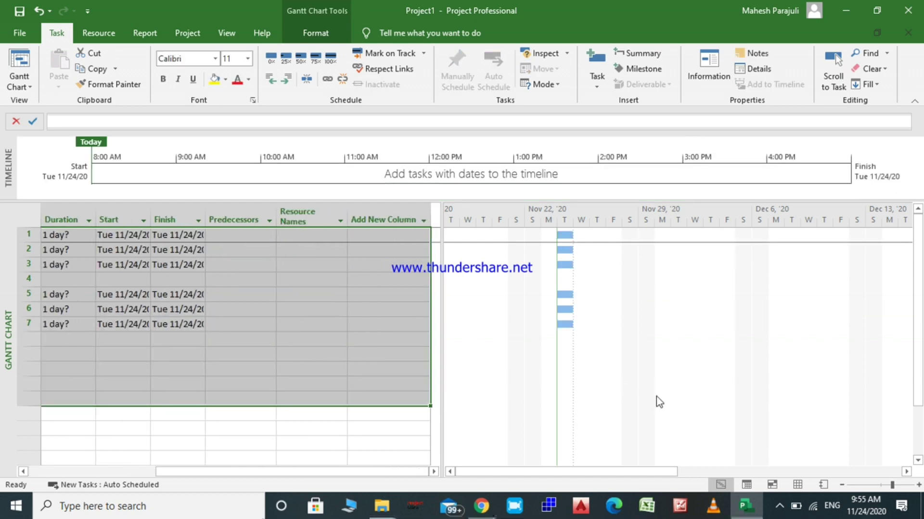
{"action": "key", "text": "Delete"}
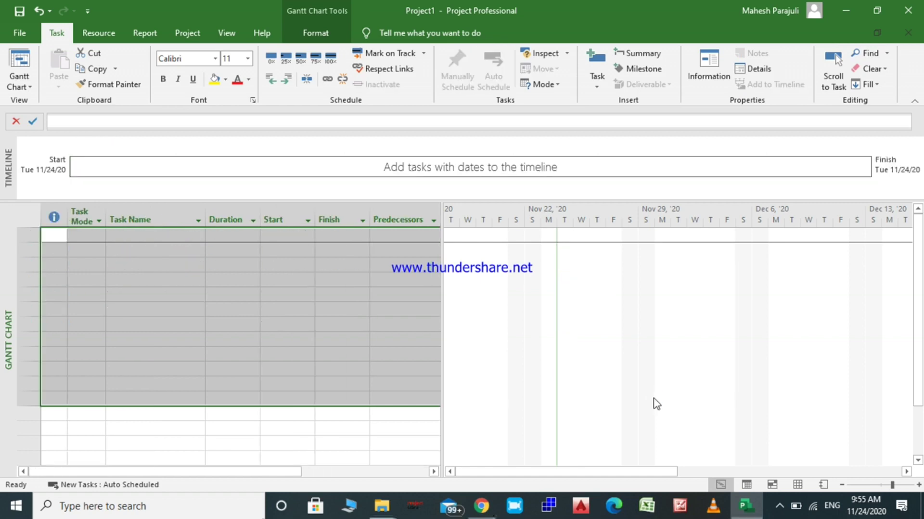
Enable "New tasks are effort driven" in the schedule options, review the remaining scheduling and calculation settings, and apply the change
{"action": "left_click", "coordinate": [19, 33]}
{"action": "left_click", "coordinate": [50, 467]}
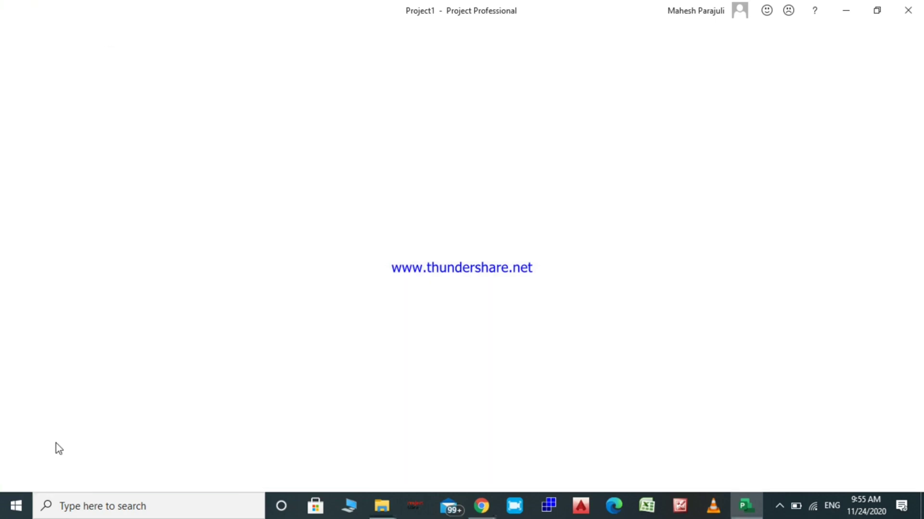
{"action": "left_click", "coordinate": [236, 86]}
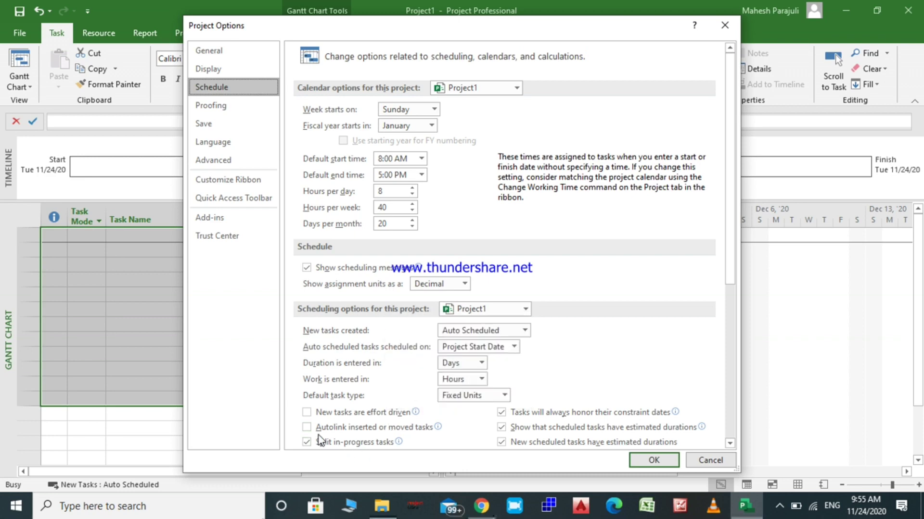
{"action": "left_click", "coordinate": [310, 416]}
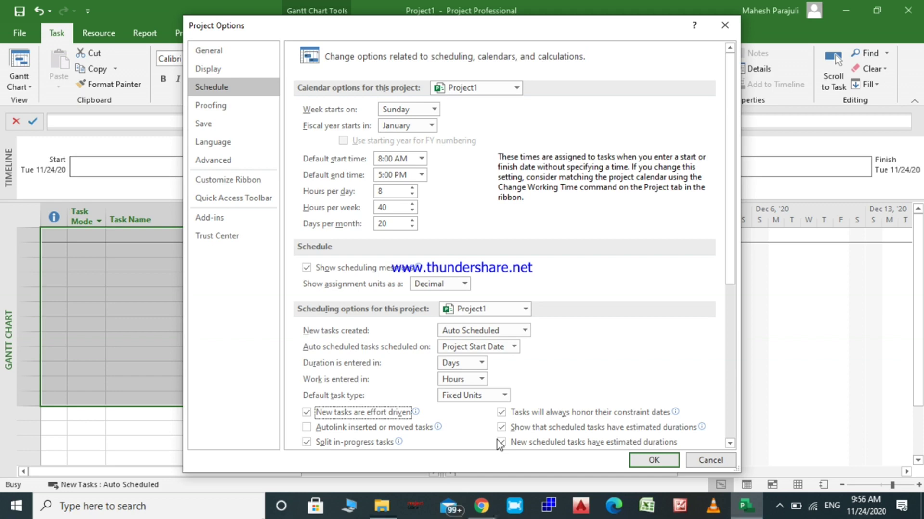
{"action": "scroll", "coordinate": [541, 318], "scroll_direction": "down", "scroll_amount": 5}
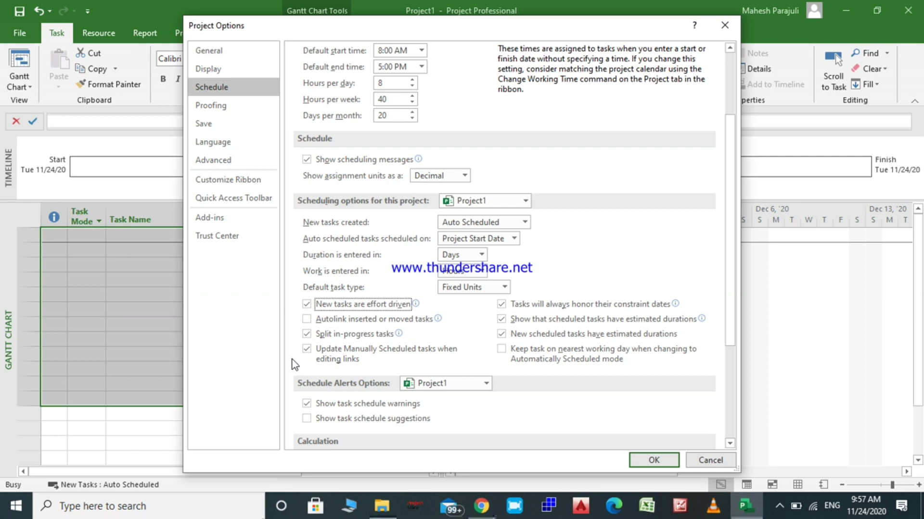
{"action": "scroll", "coordinate": [410, 366], "scroll_direction": "down", "scroll_amount": 3}
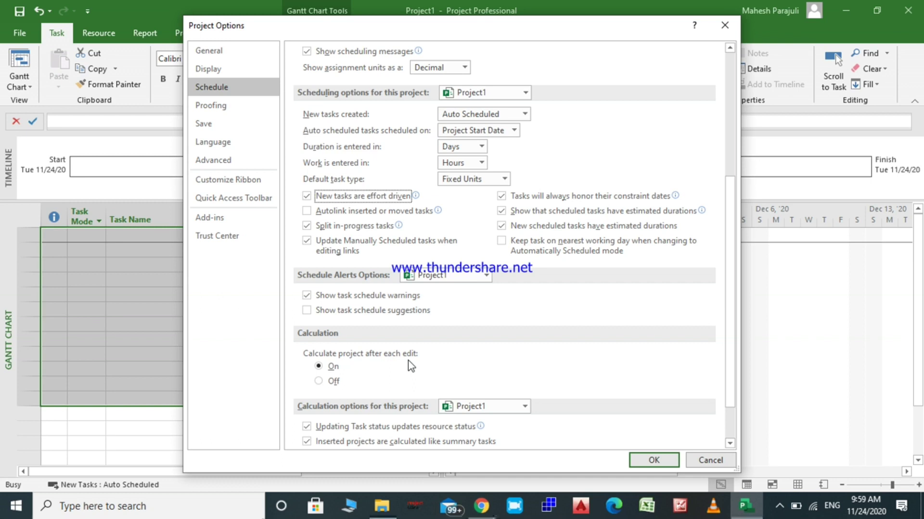
{"action": "scroll", "coordinate": [453, 407], "scroll_direction": "down", "scroll_amount": 1}
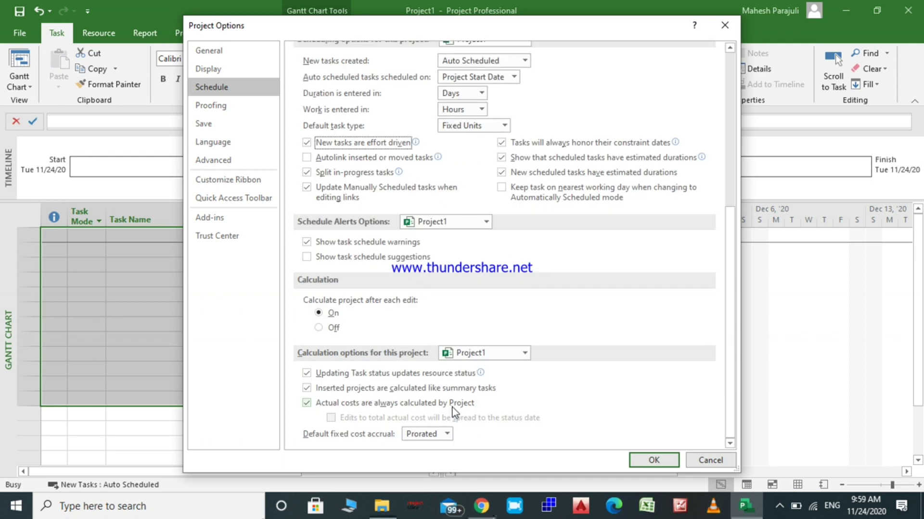
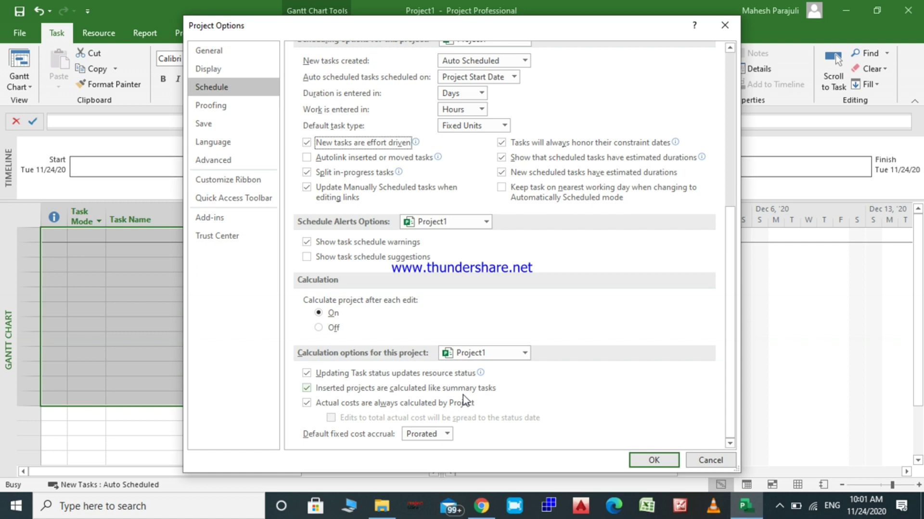
{"action": "left_click", "coordinate": [653, 461]}
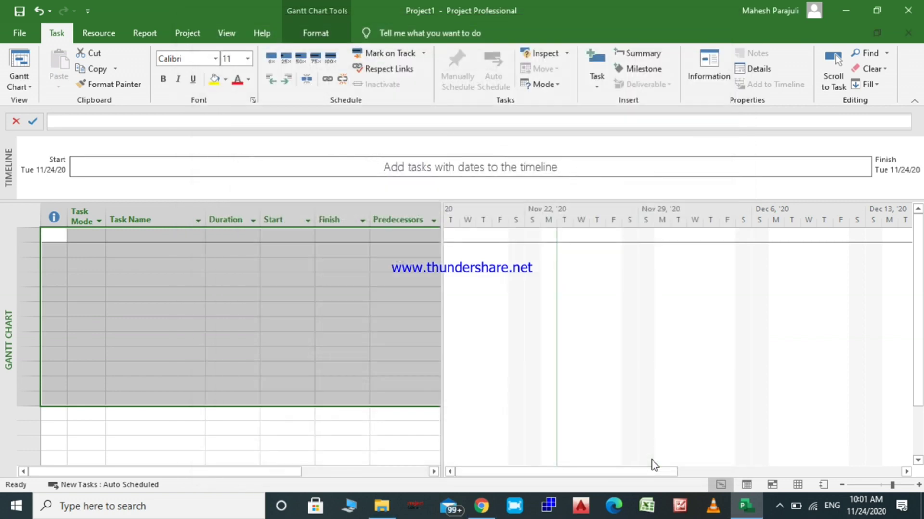